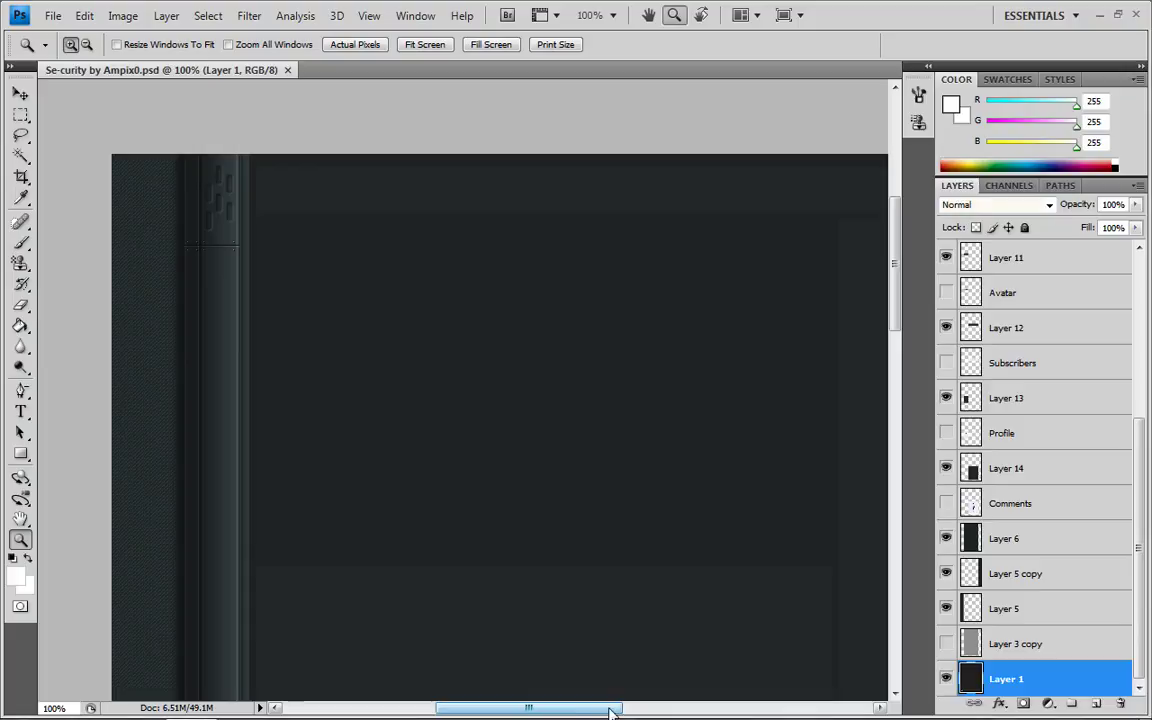
Open Save for Web & Devices, previewing PNG-24 at 1265 × 1800 px, and shift the dialog right.
mouse_move(617, 710)
mouse_down()
mouse_move(694, 710)
mouse_move(617, 699)
mouse_up()
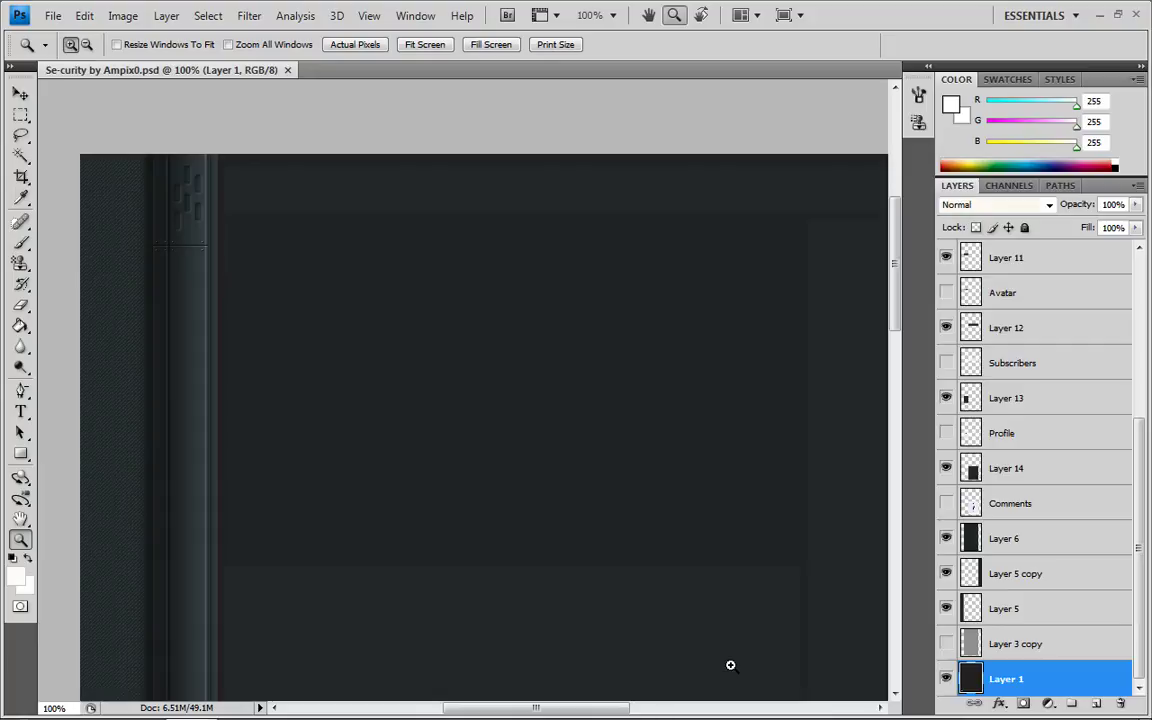
click(52, 16)
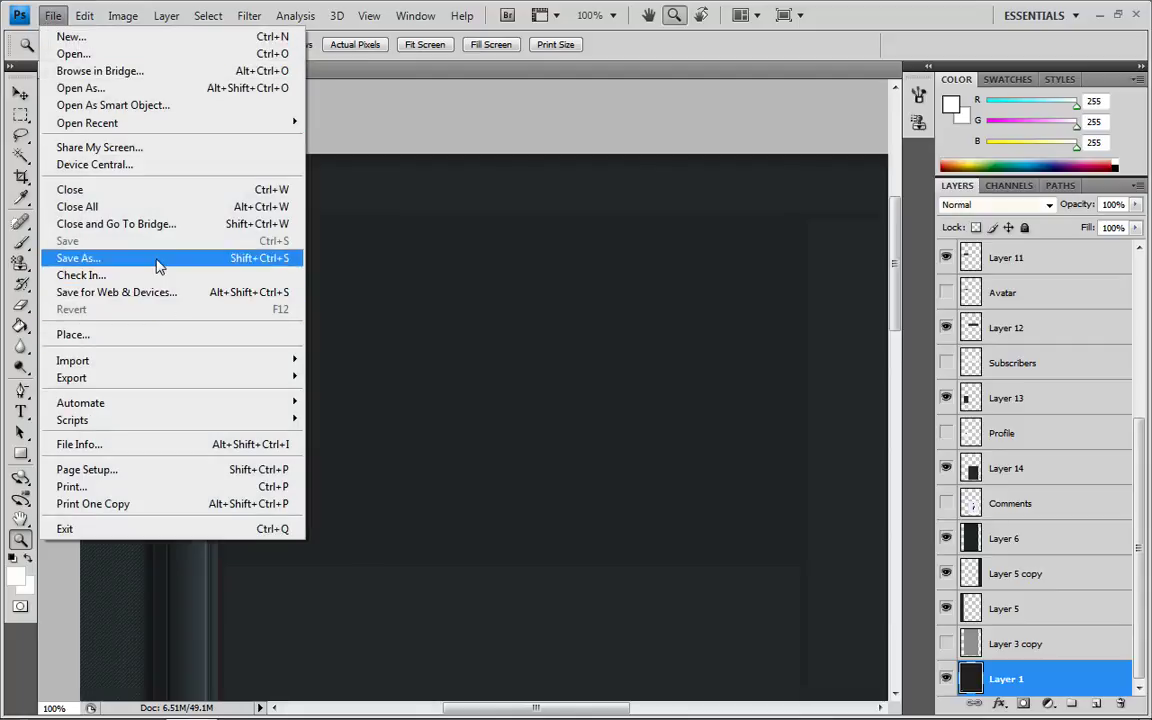
click(160, 300)
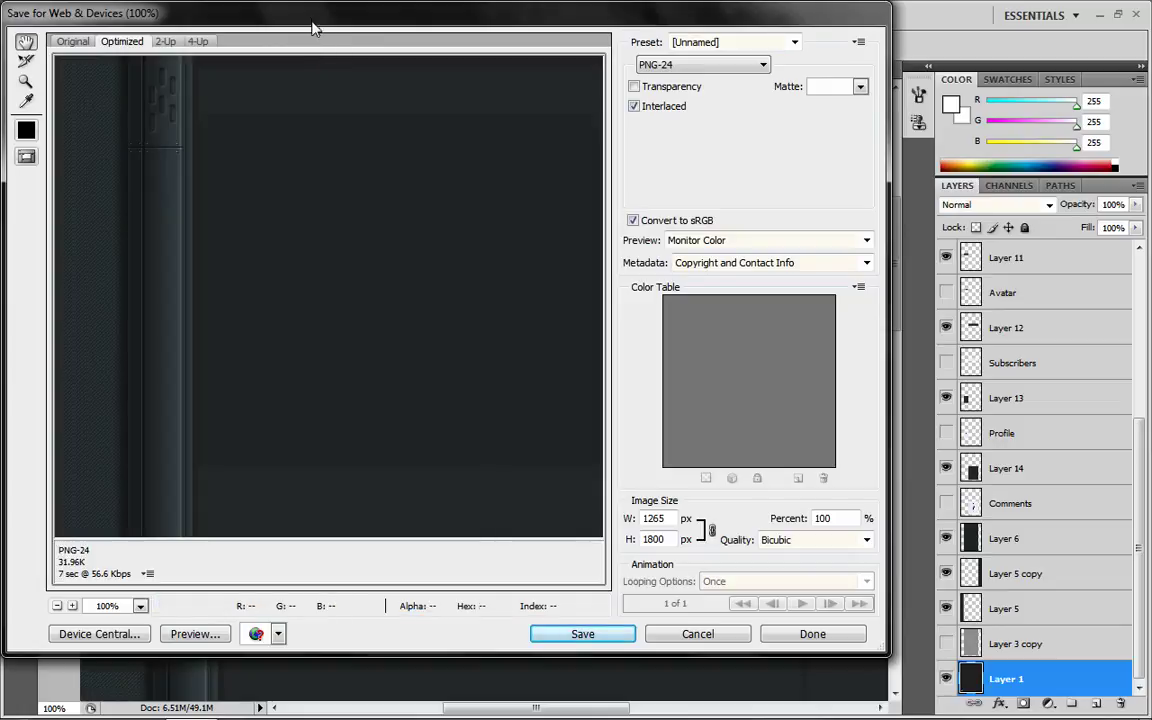
drag(312, 28, 382, 29)
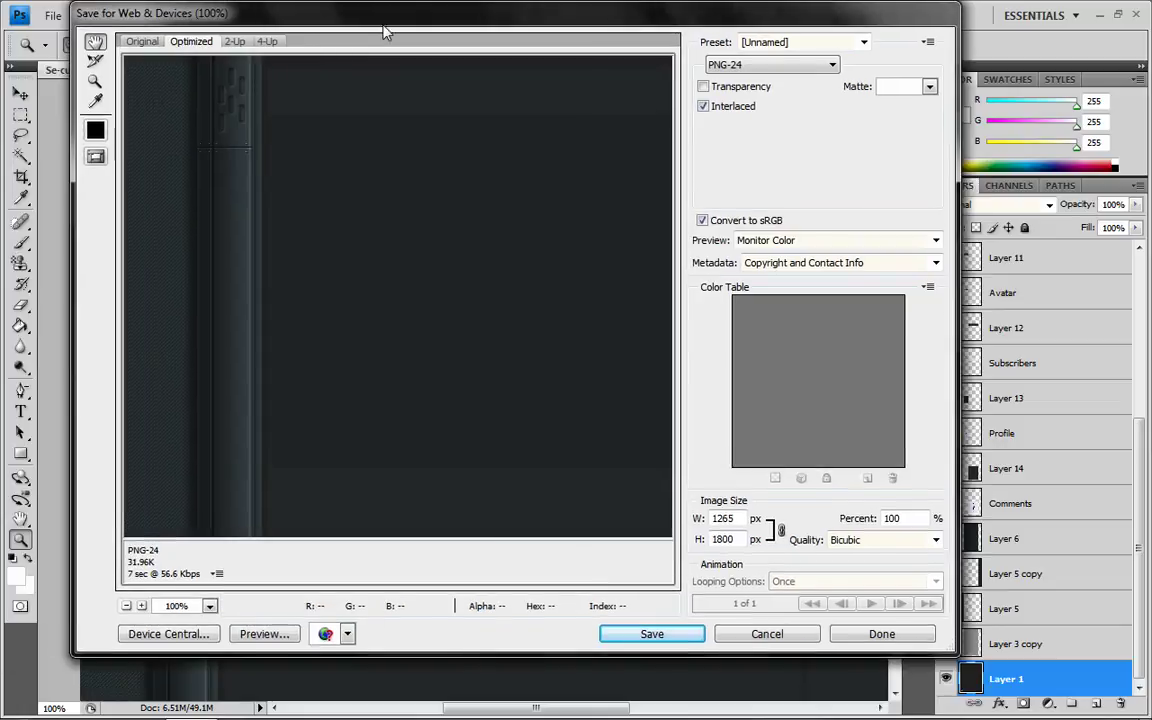
Try JPEG as the export format and adjust its quality slider.
click(832, 66)
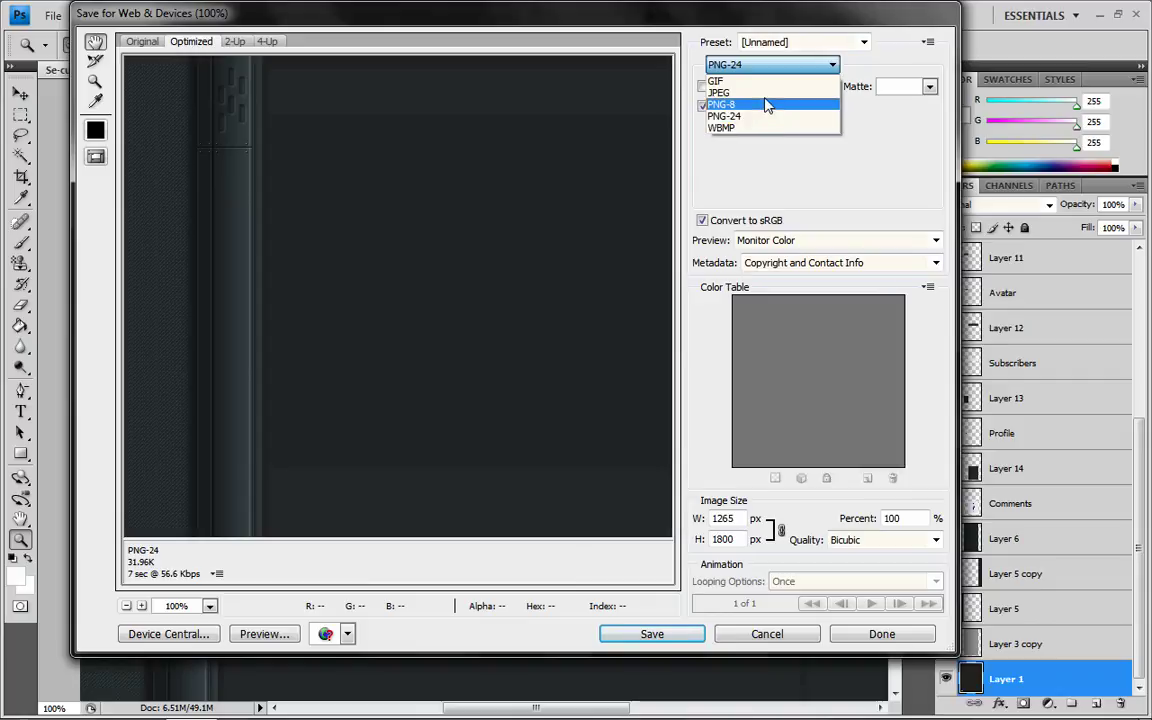
click(760, 92)
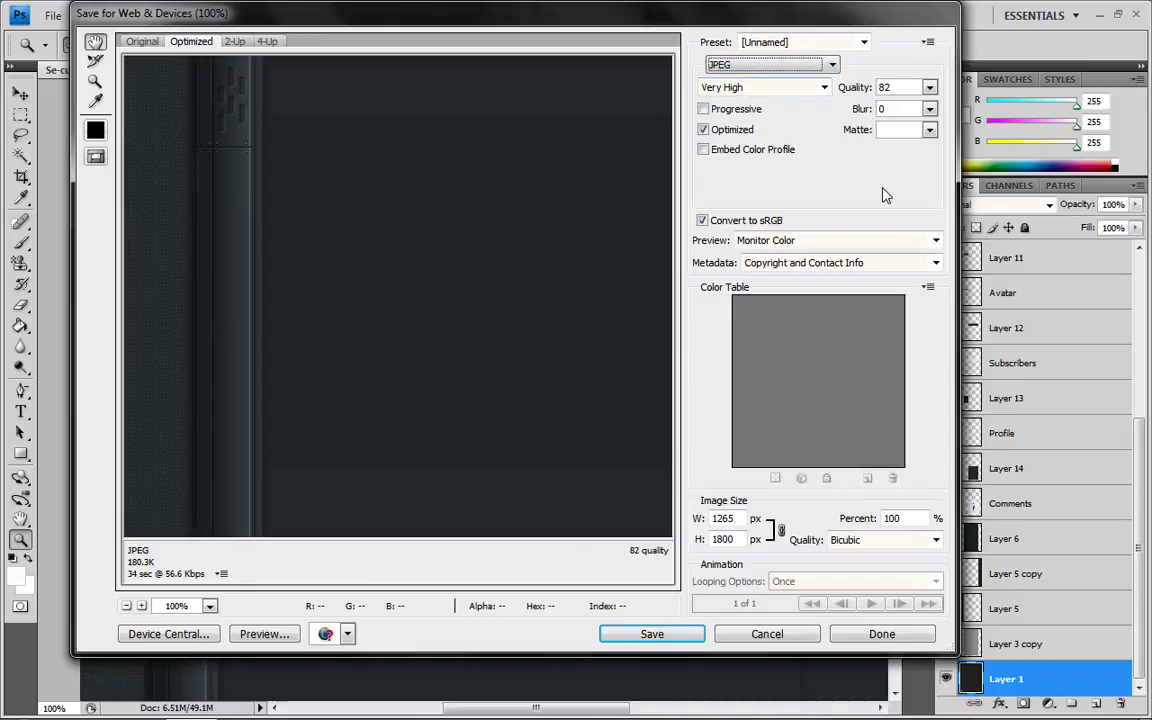
click(929, 88)
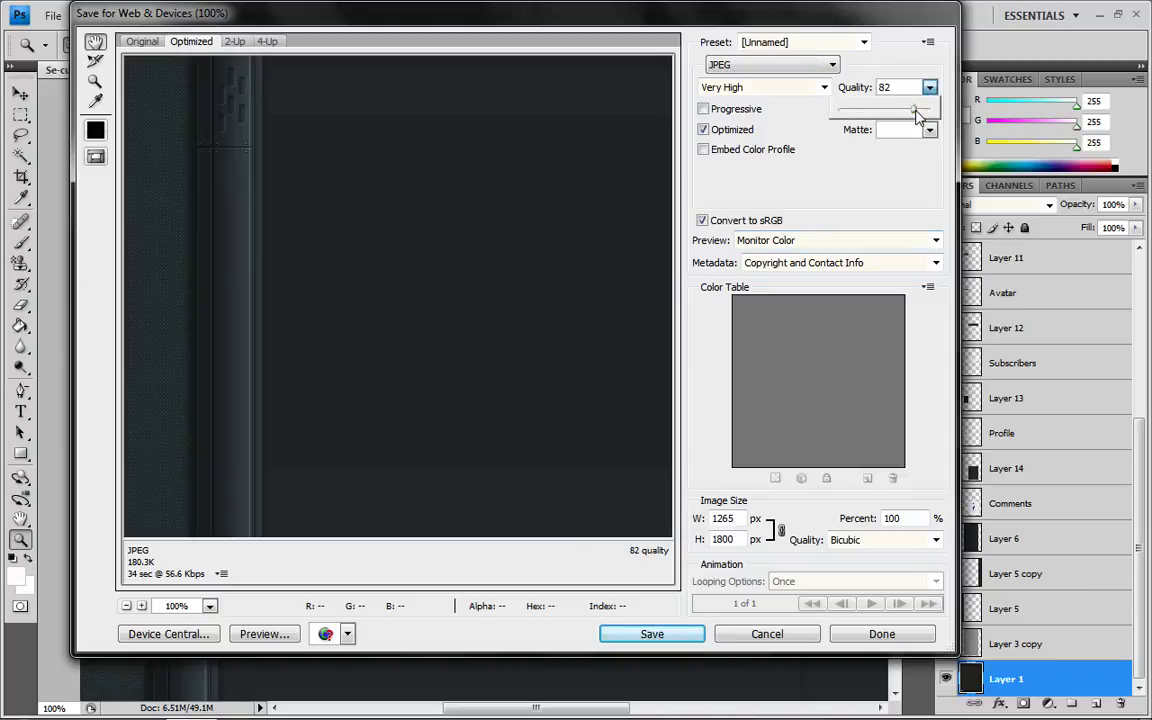
mouse_move(913, 108)
mouse_down()
mouse_move(897, 117)
mouse_move(928, 120)
mouse_up()
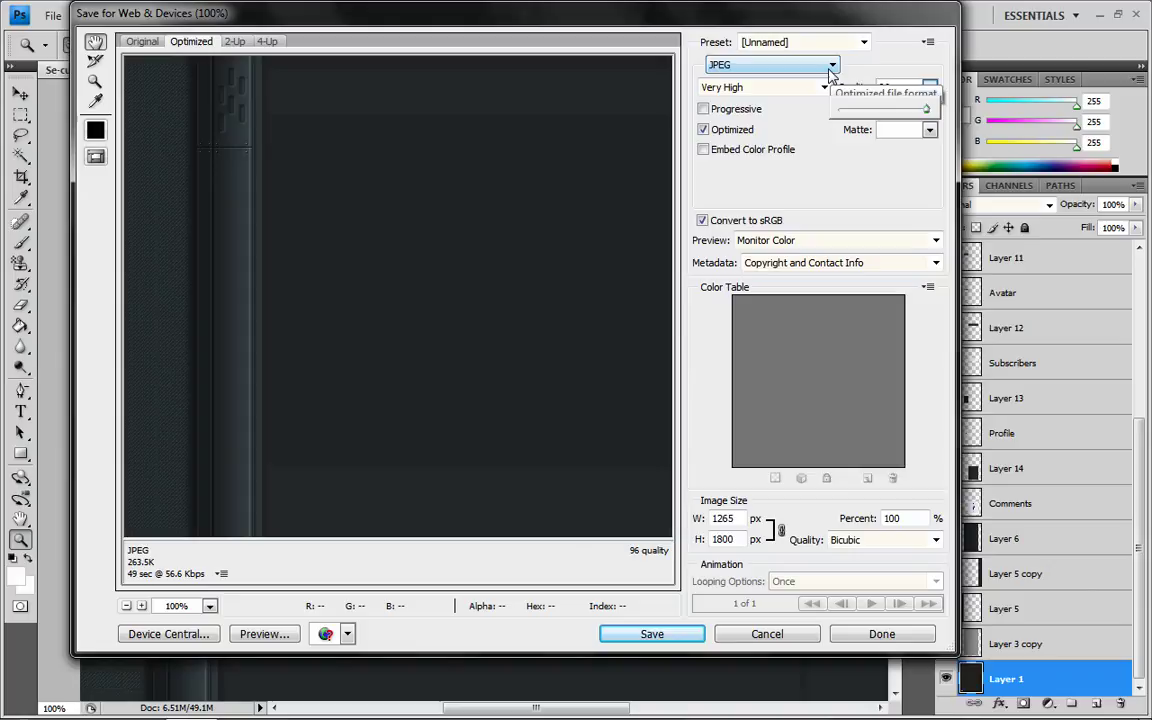
Switch the format back to PNG-24, cancel the save, and finish with Done.
click(831, 70)
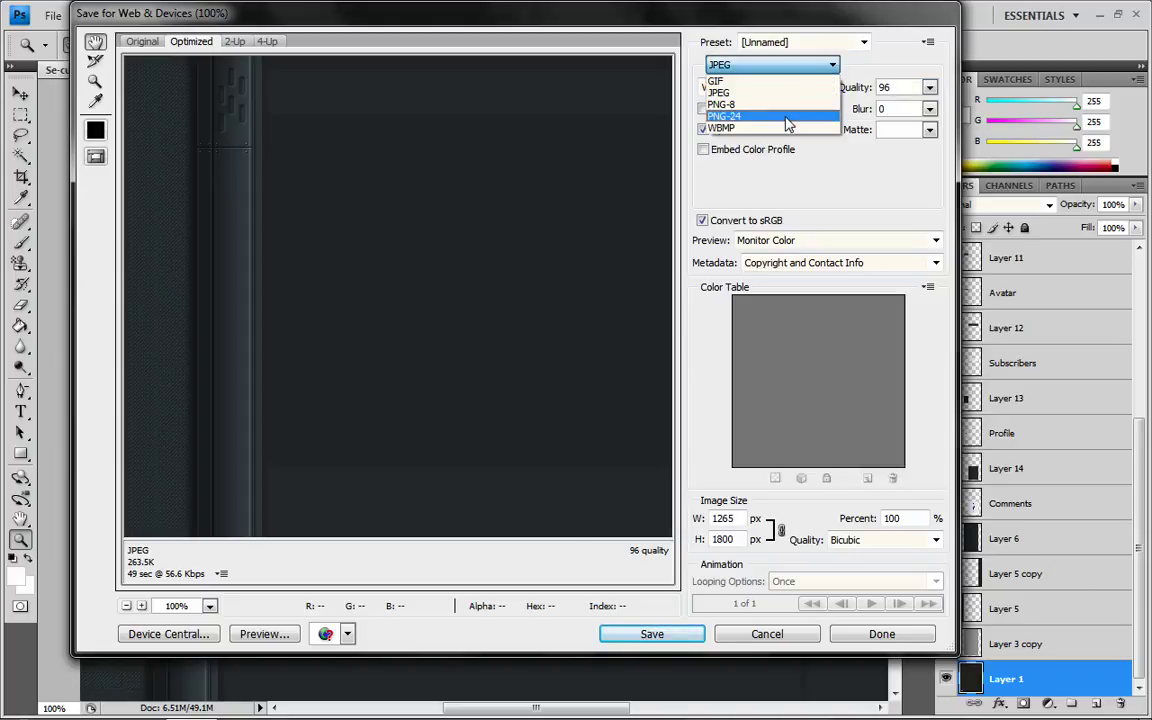
click(786, 118)
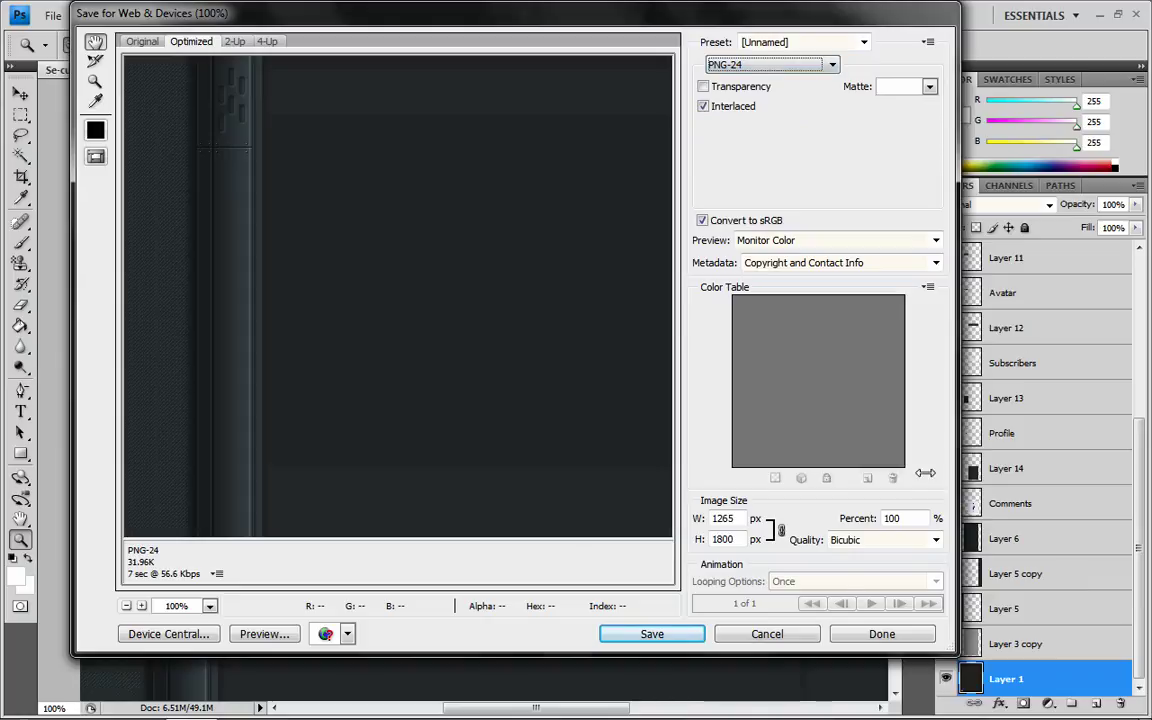
click(686, 636)
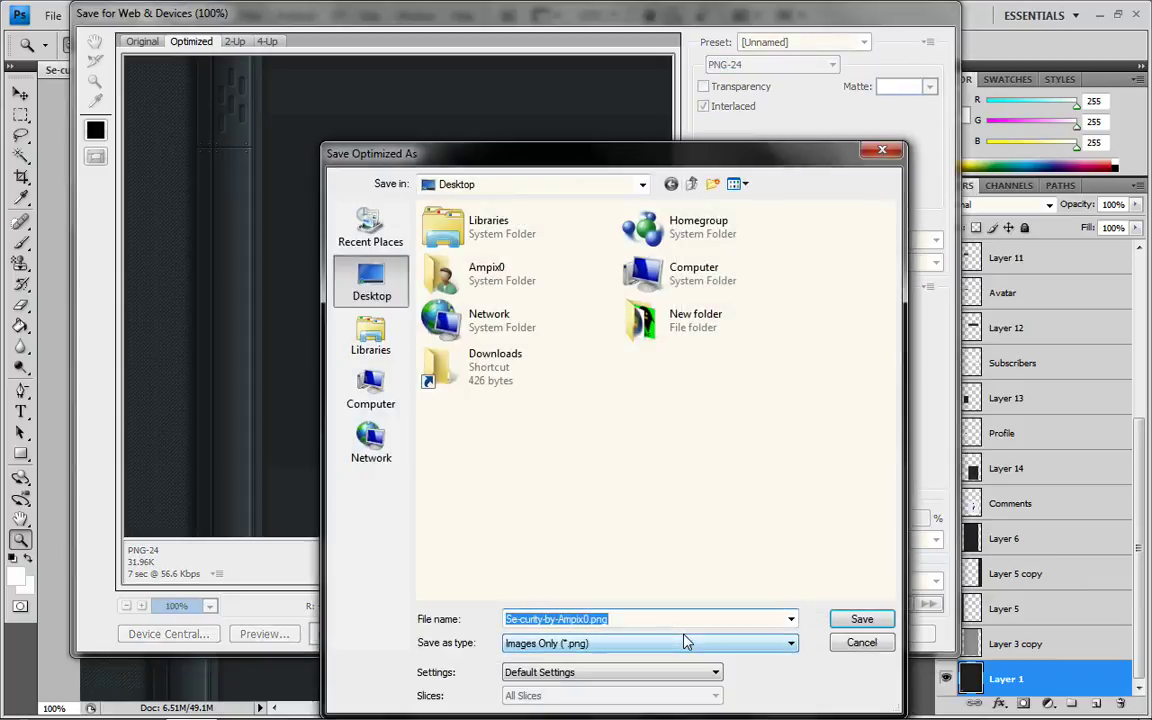
click(860, 644)
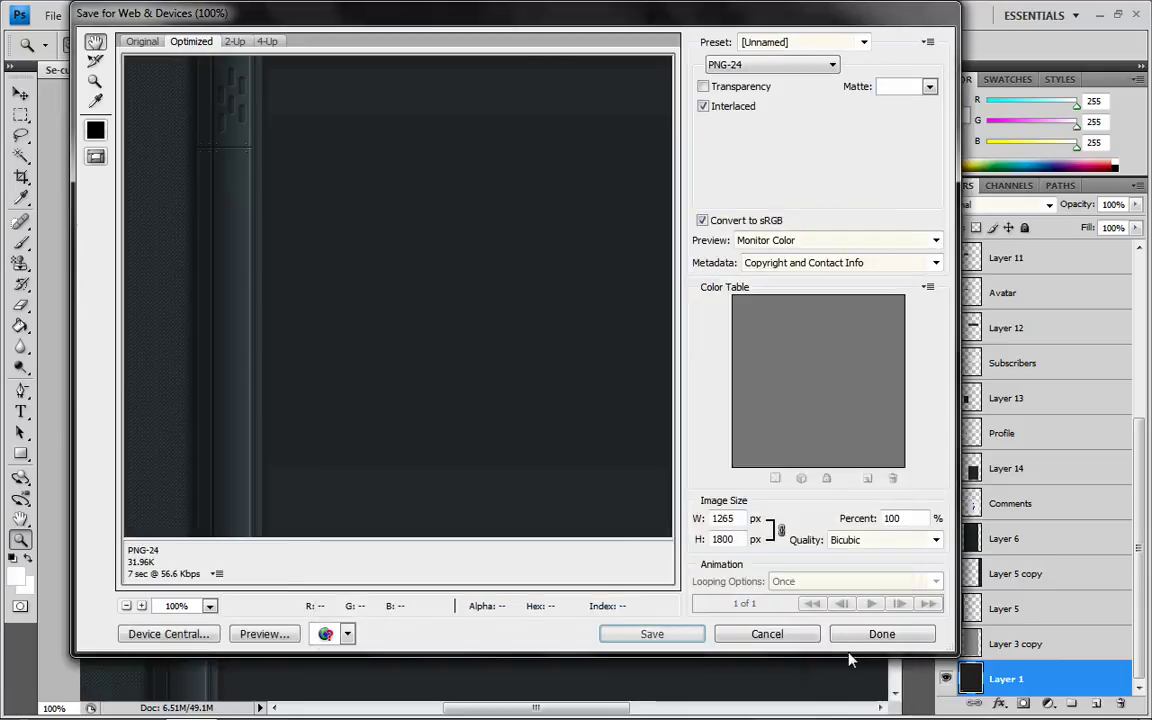
click(803, 639)
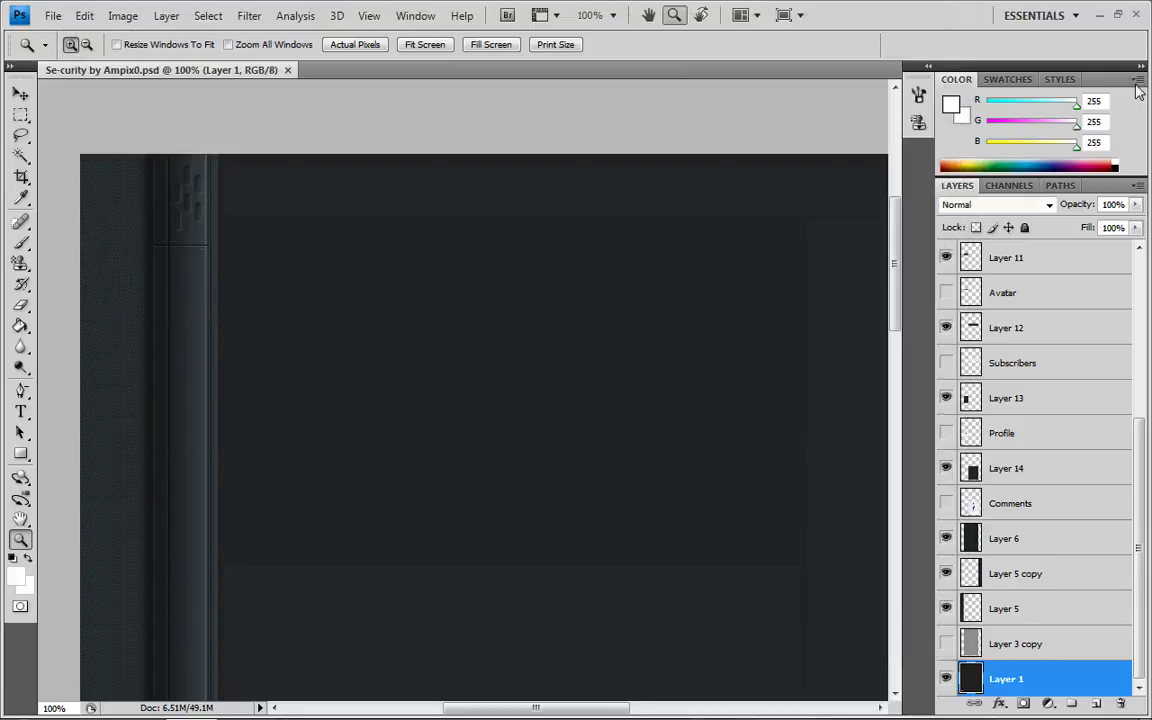
Minimize Photoshop and go to your own YouTube channel page in Firefox.
click(1099, 16)
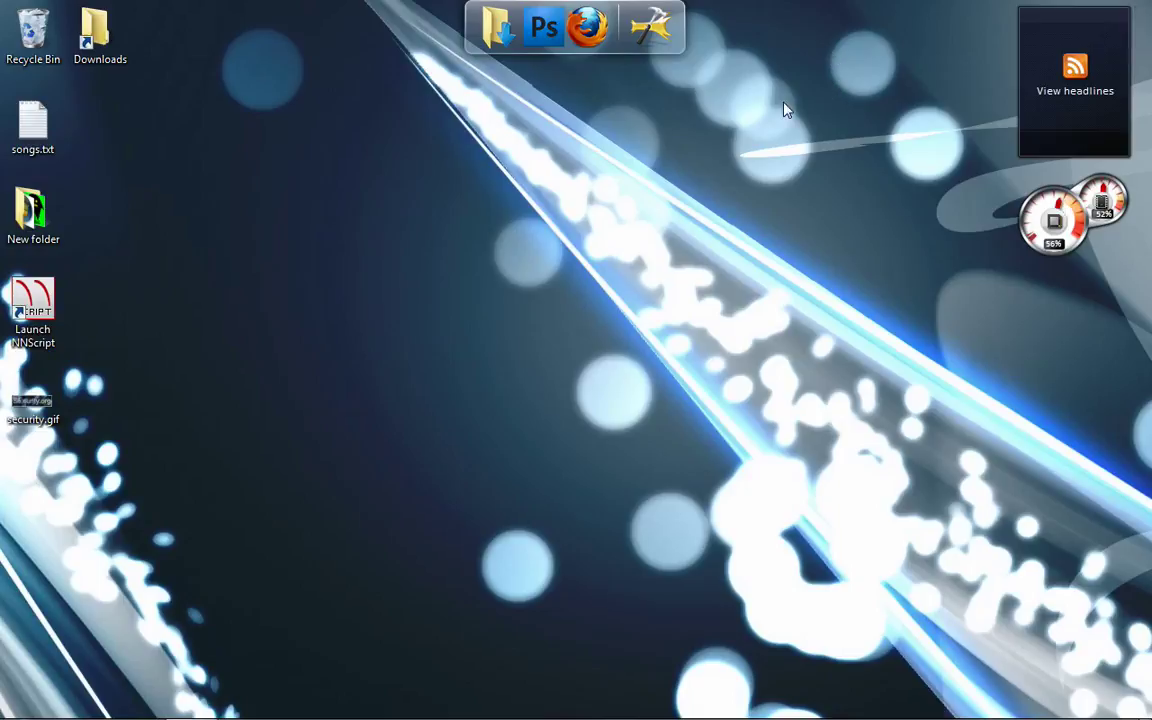
click(590, 63)
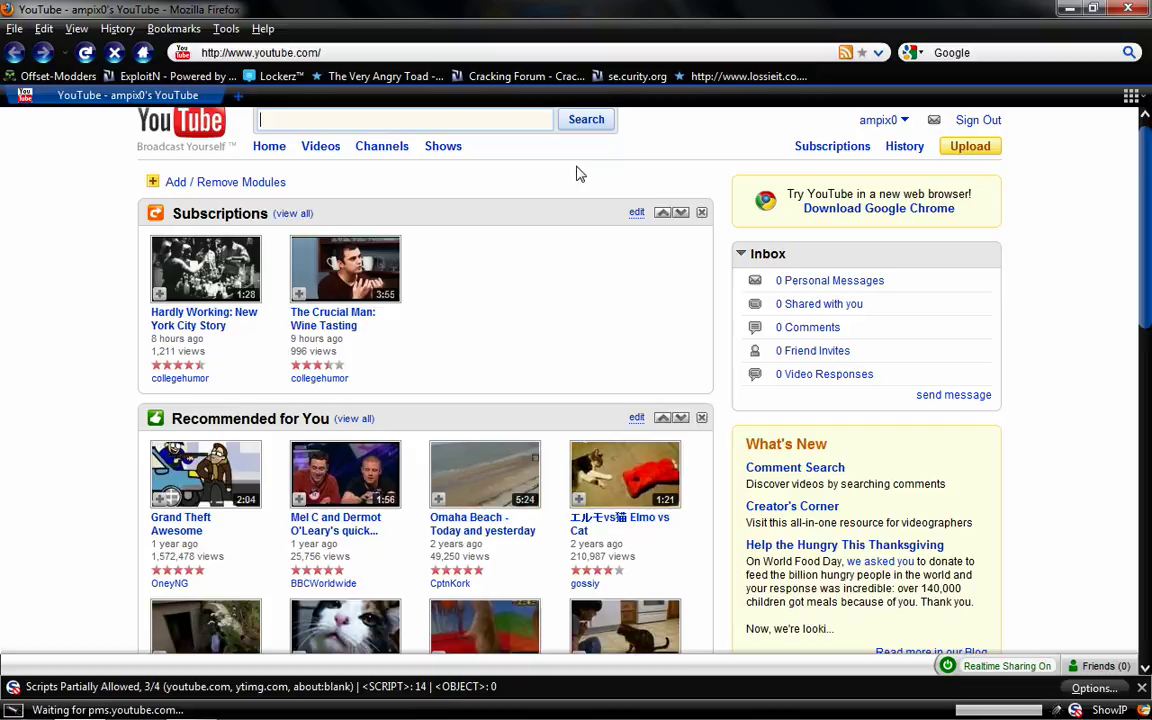
click(904, 120)
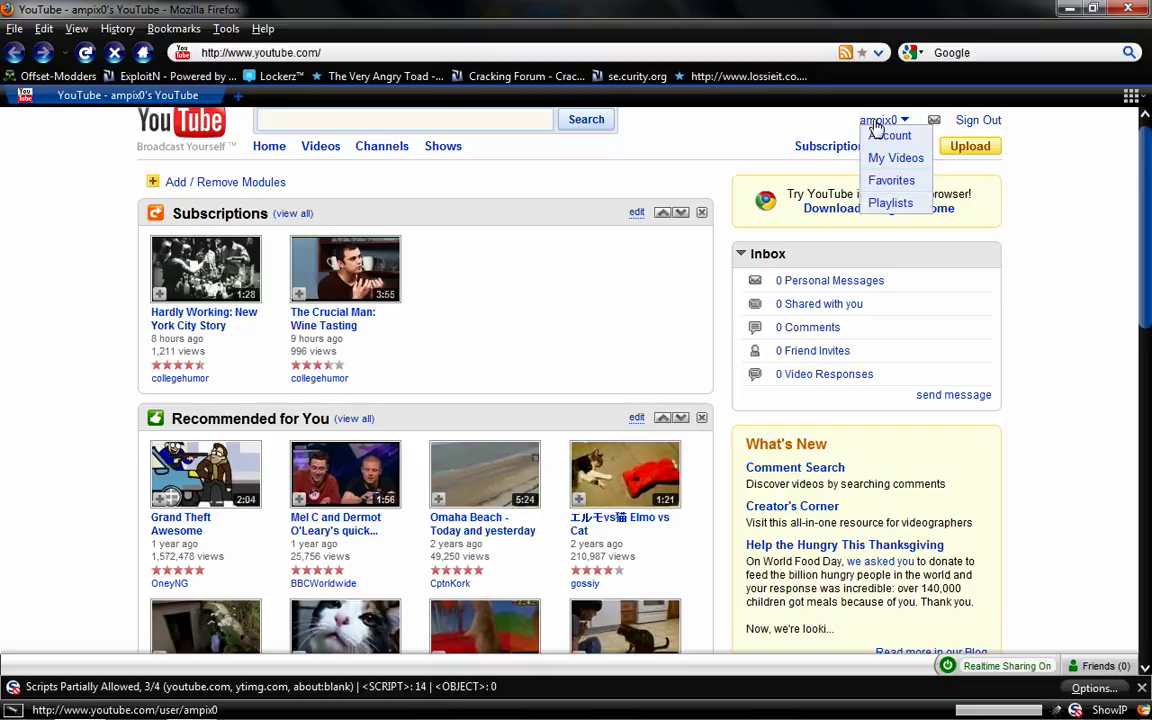
click(876, 124)
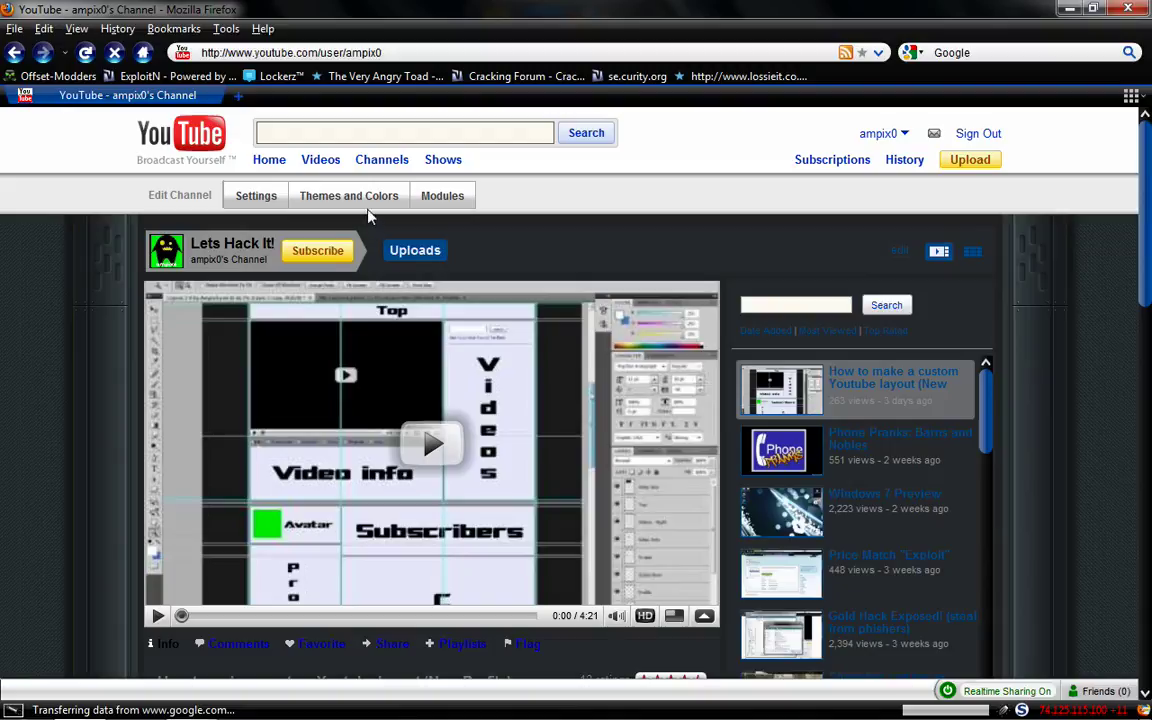
Open Themes and Colors and show the advanced General and Color Palettes options.
click(325, 192)
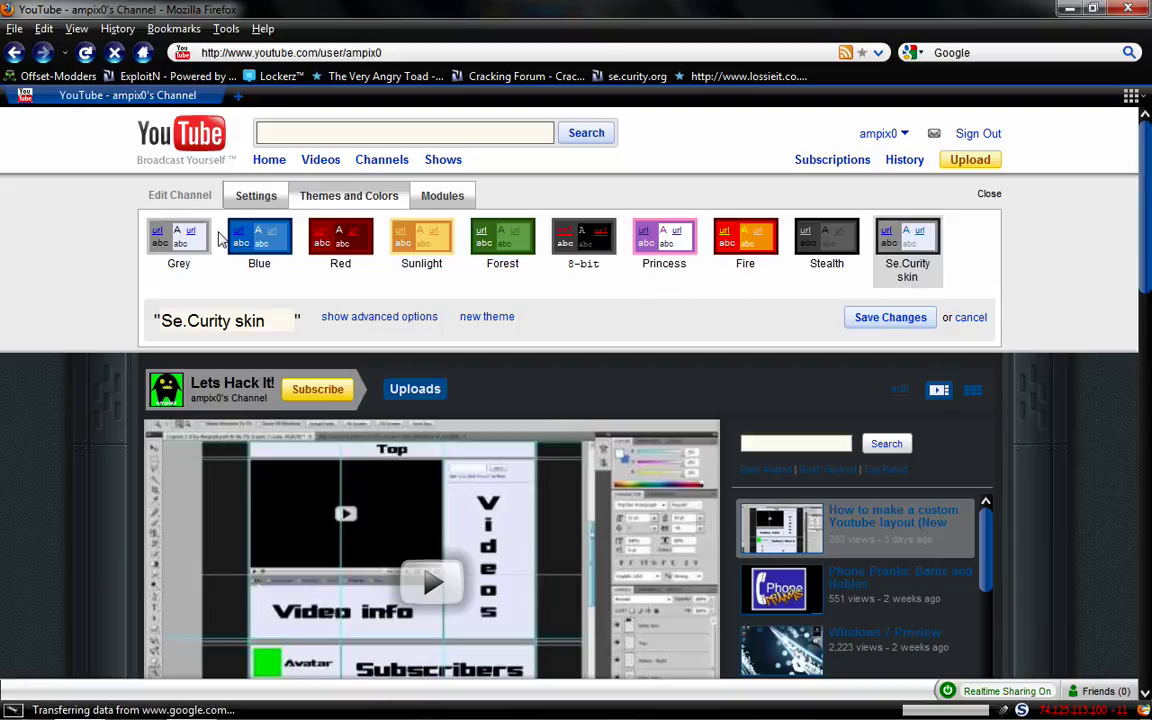
click(352, 318)
scroll(130, 414, down, 1)
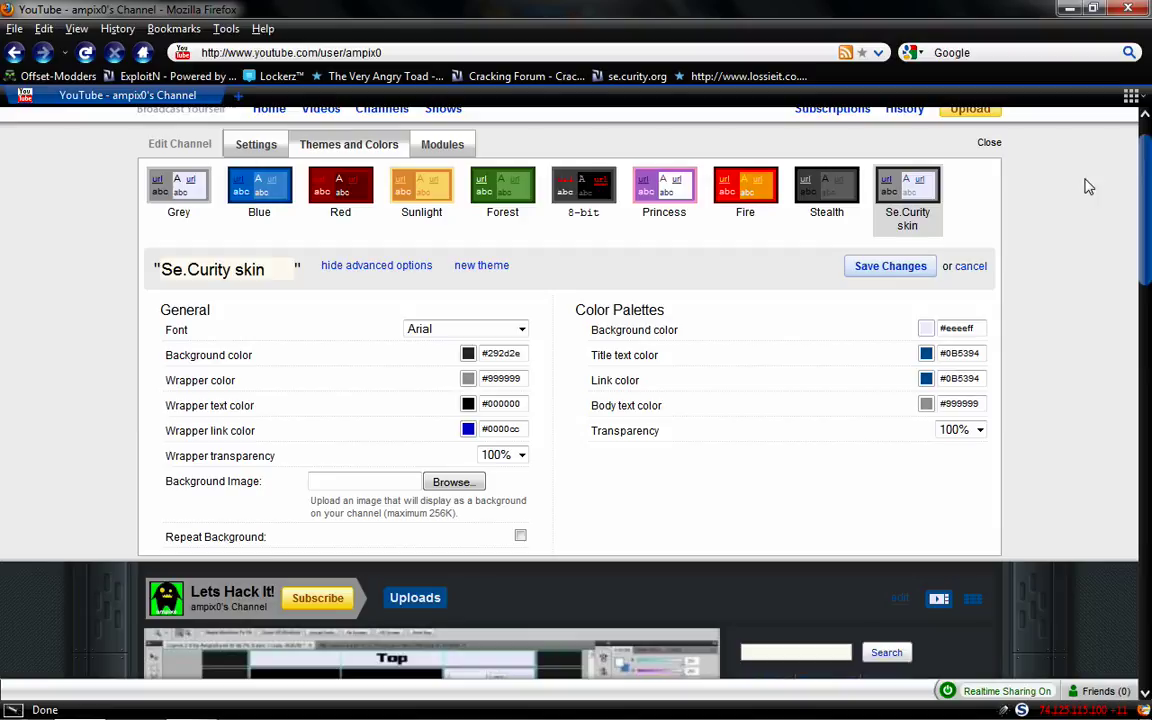
Preview wrapper transparency at None, then set it back to 100%.
drag(1148, 222, 1148, 380)
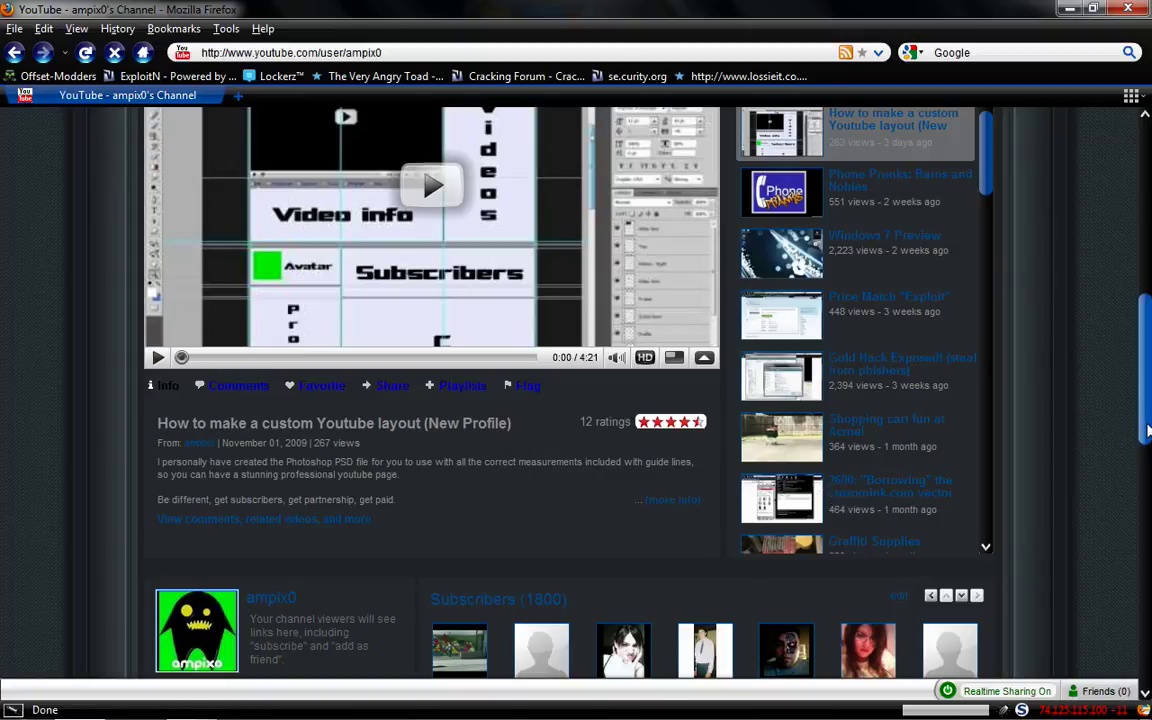
drag(1147, 430, 1147, 315)
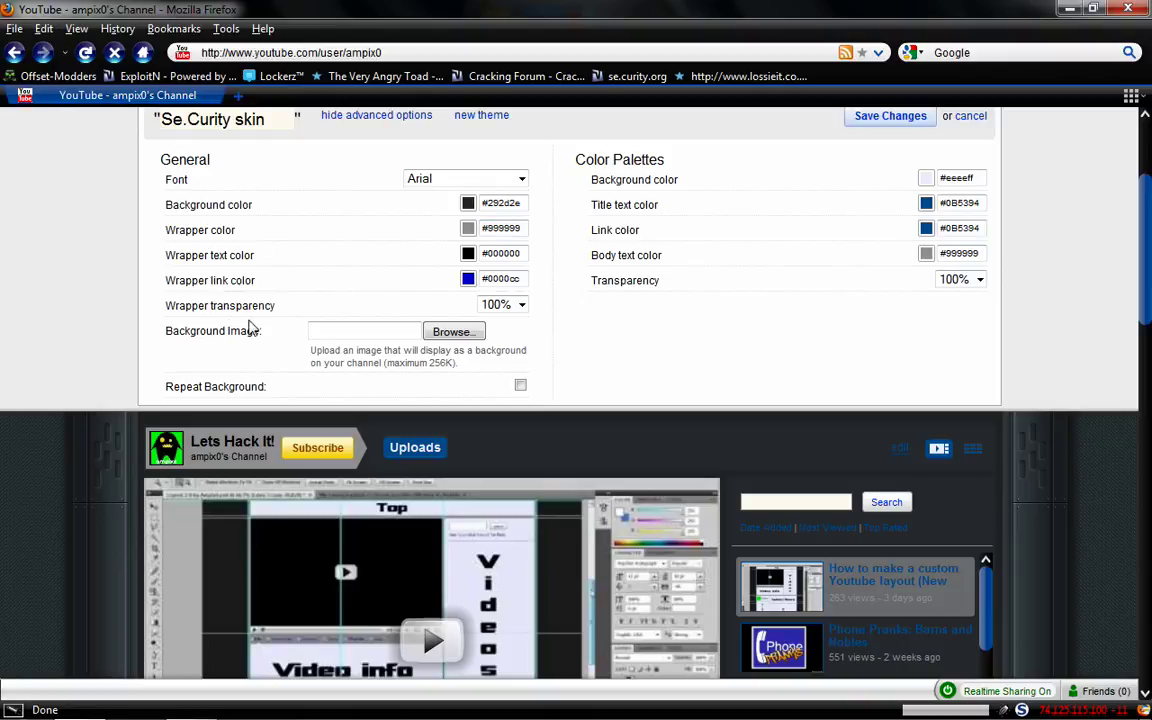
click(521, 306)
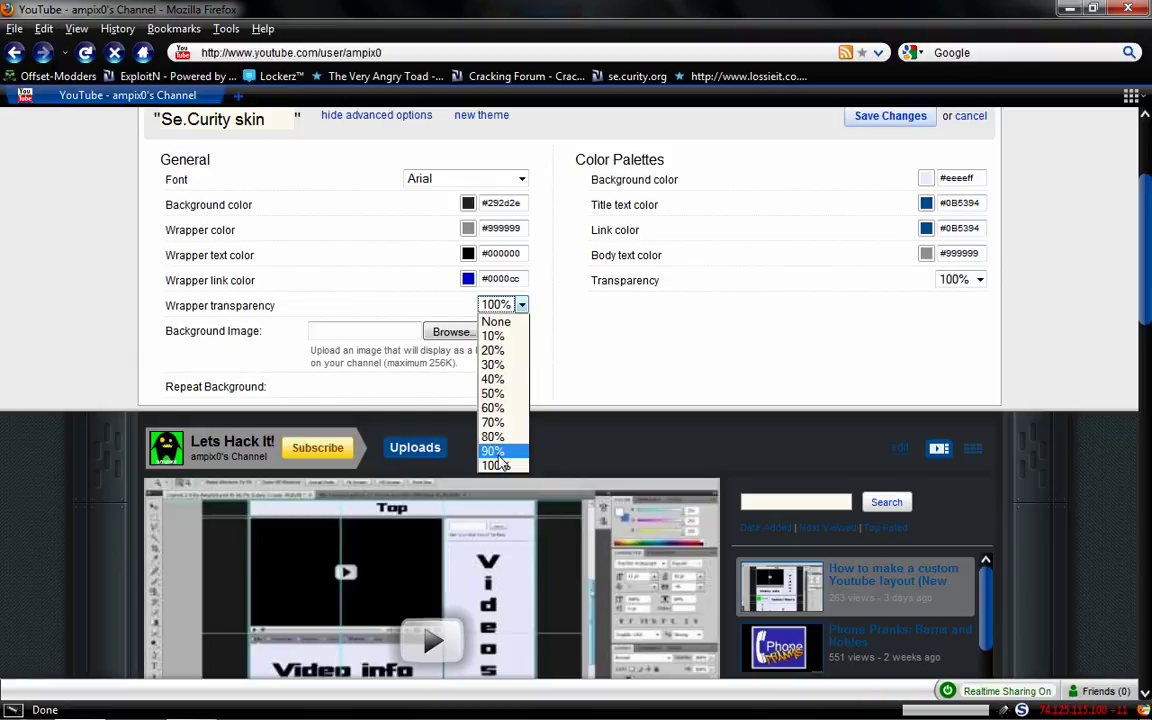
key(Up)
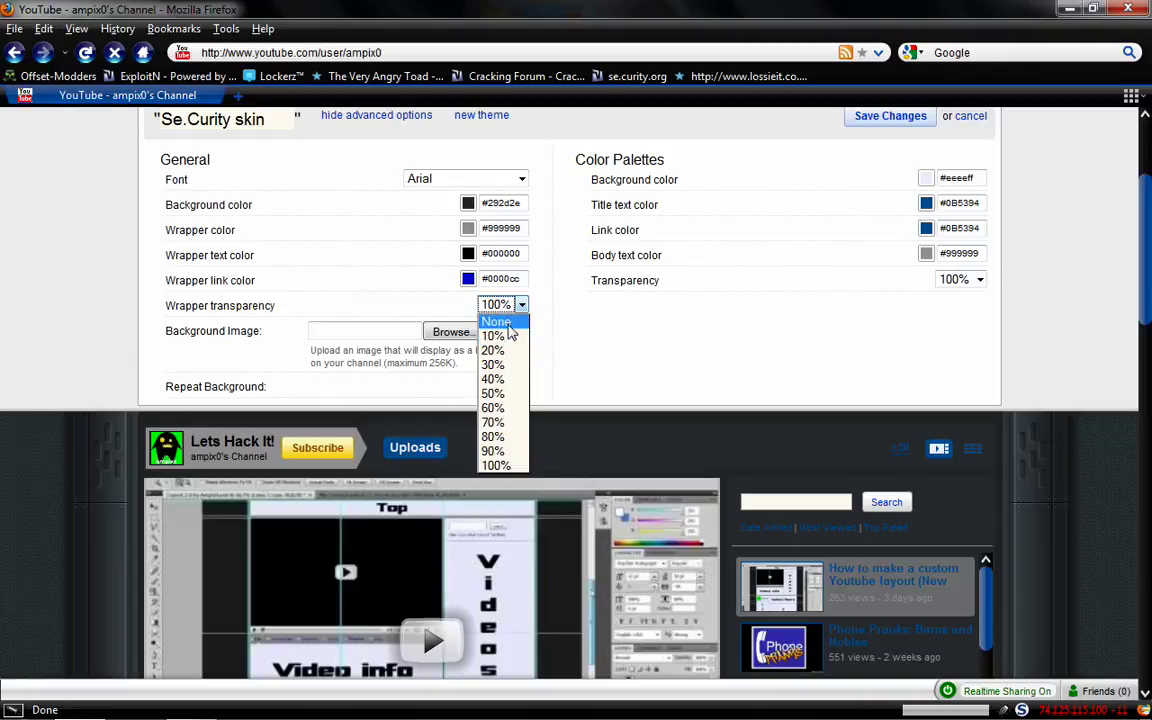
key(Return)
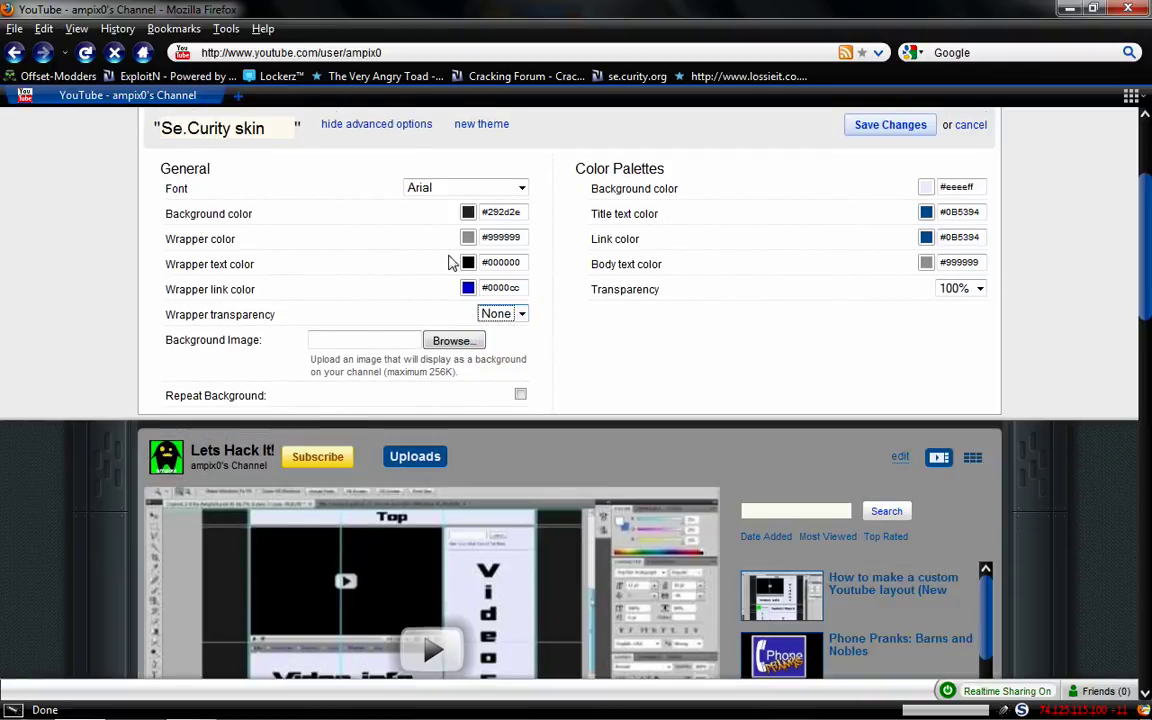
click(528, 316)
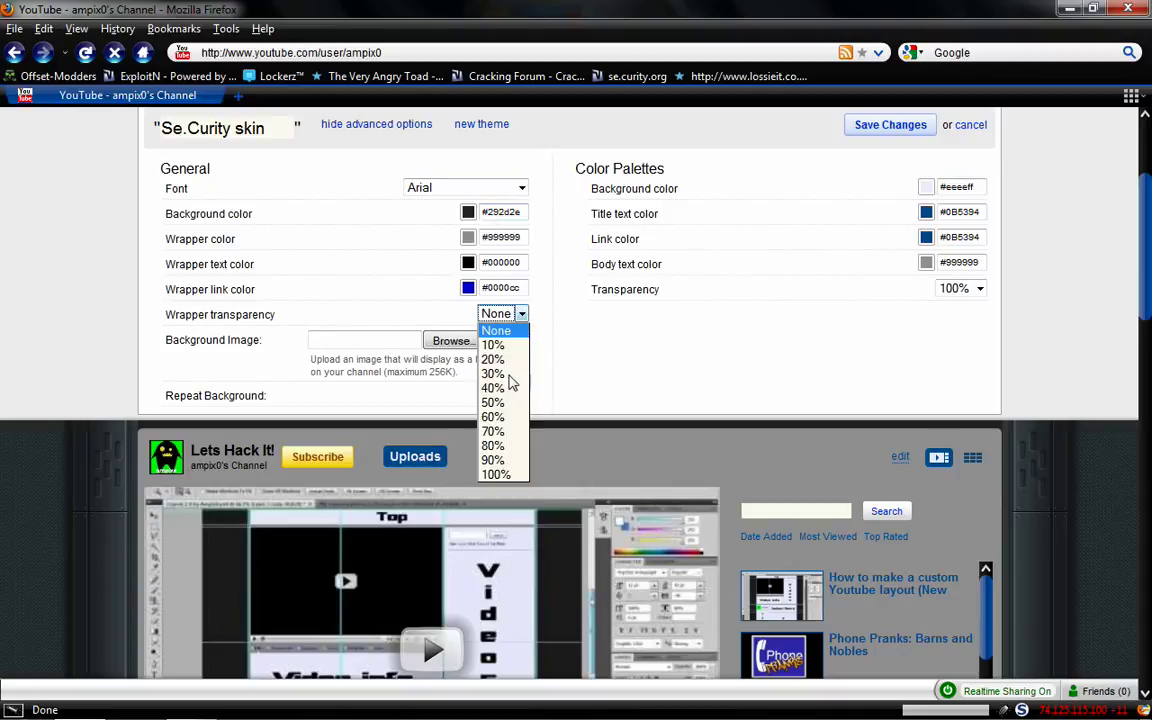
click(496, 474)
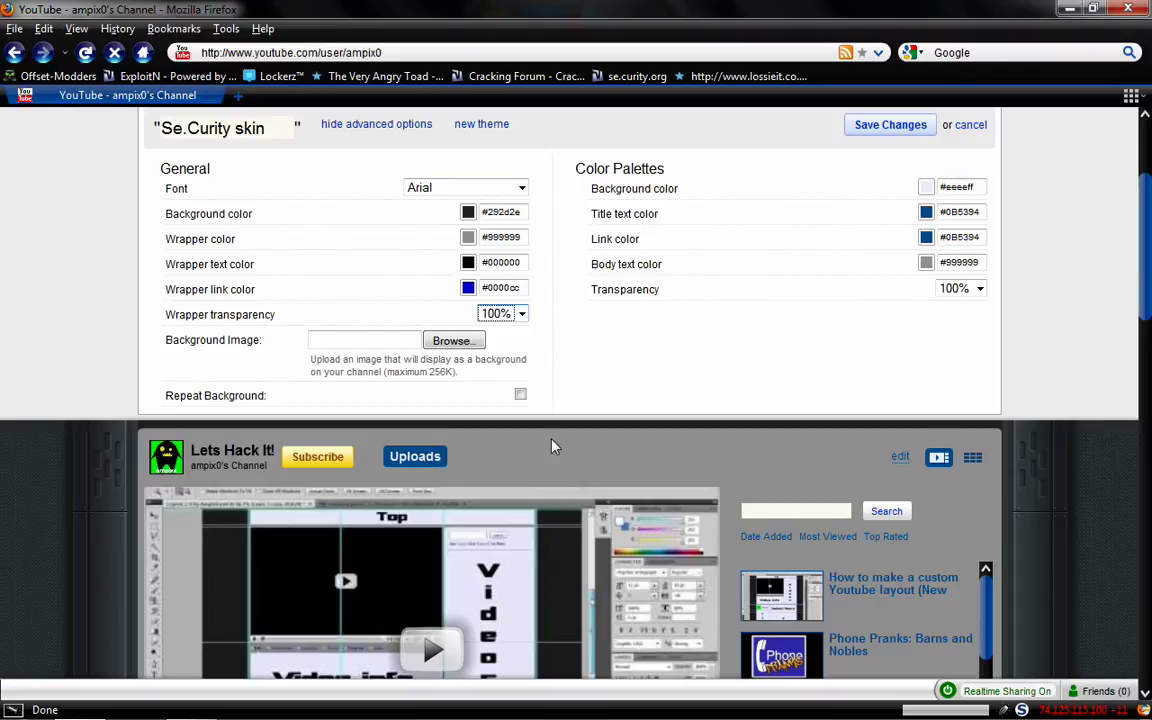
Preview Color Palettes transparency at None, then return it to 100%.
click(980, 290)
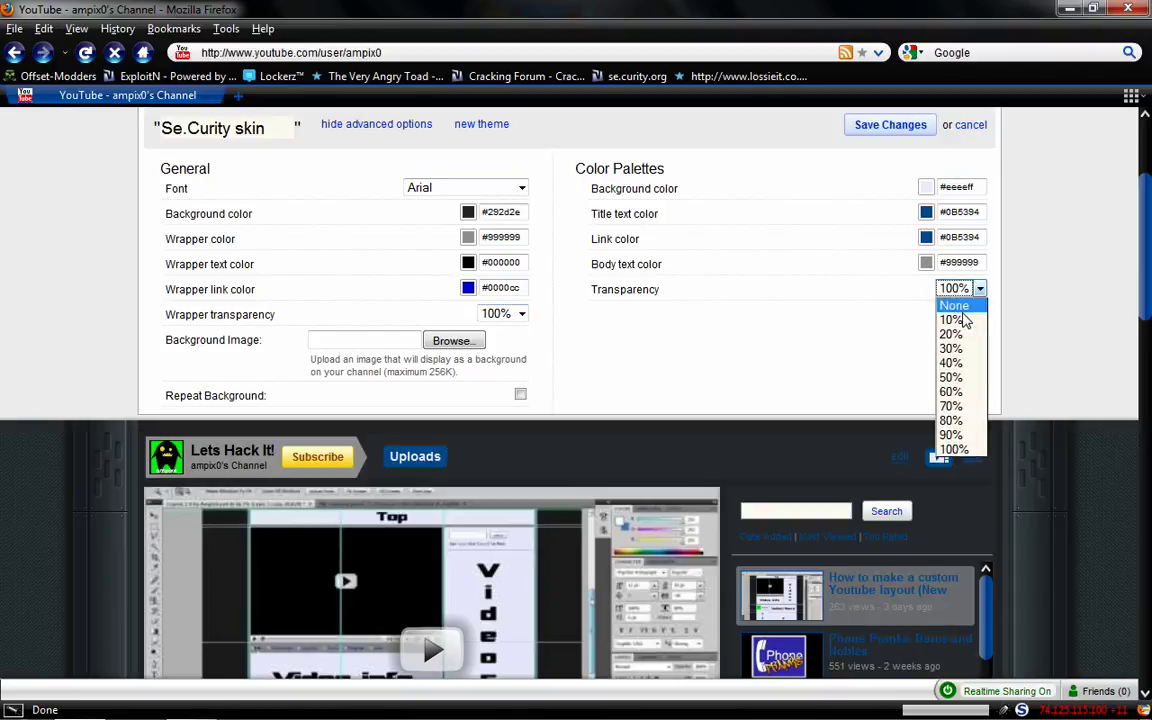
click(955, 306)
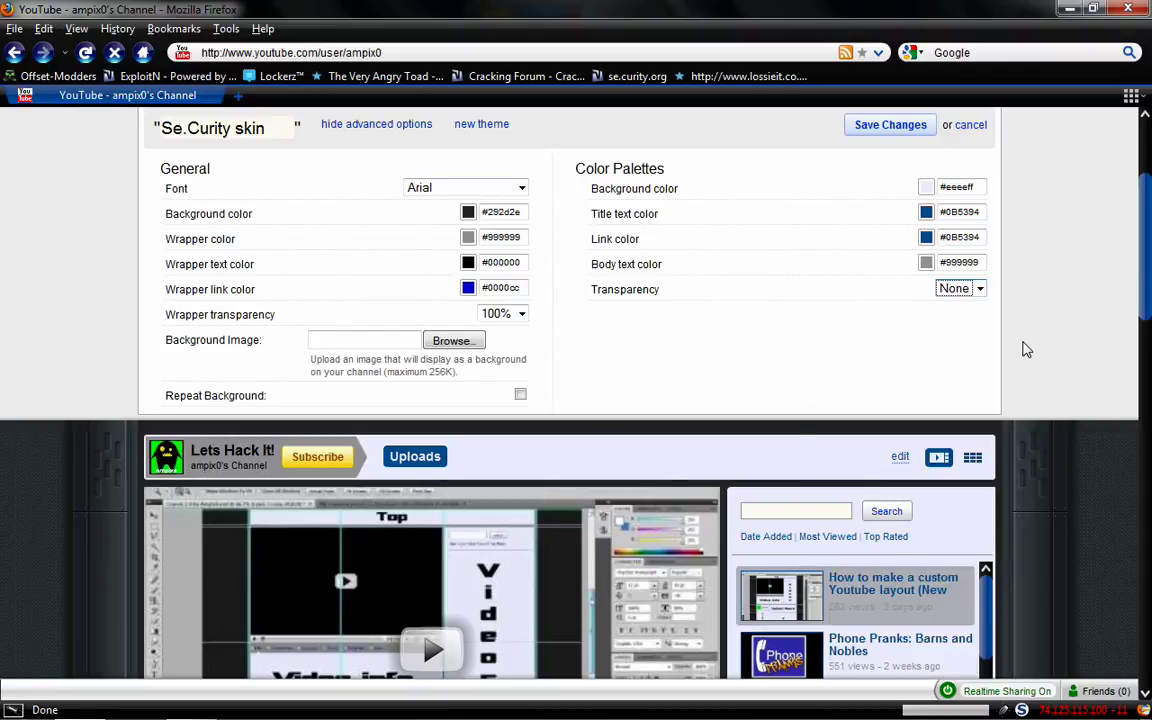
click(980, 289)
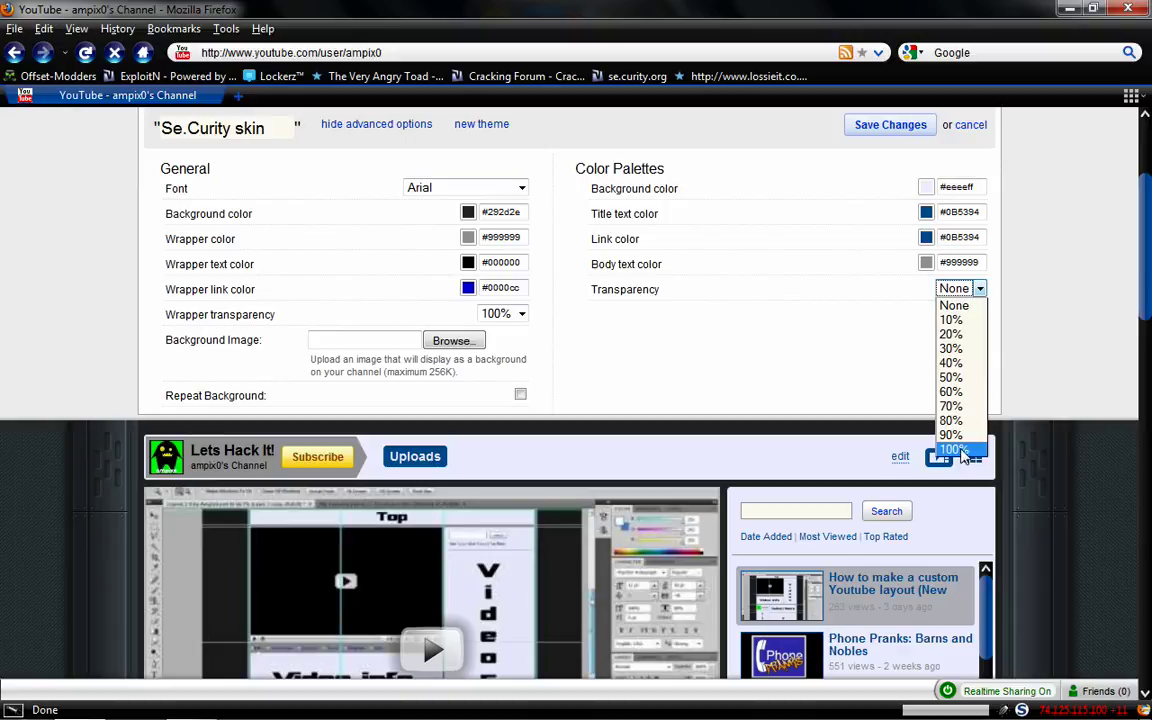
click(956, 449)
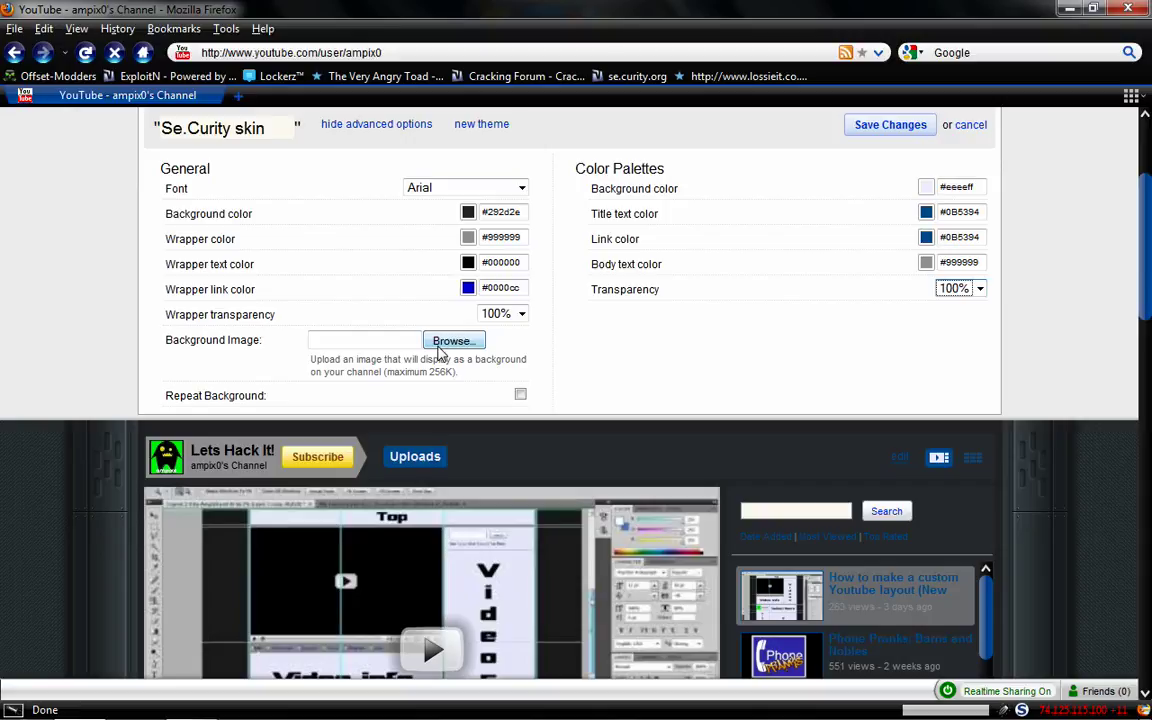
click(441, 345)
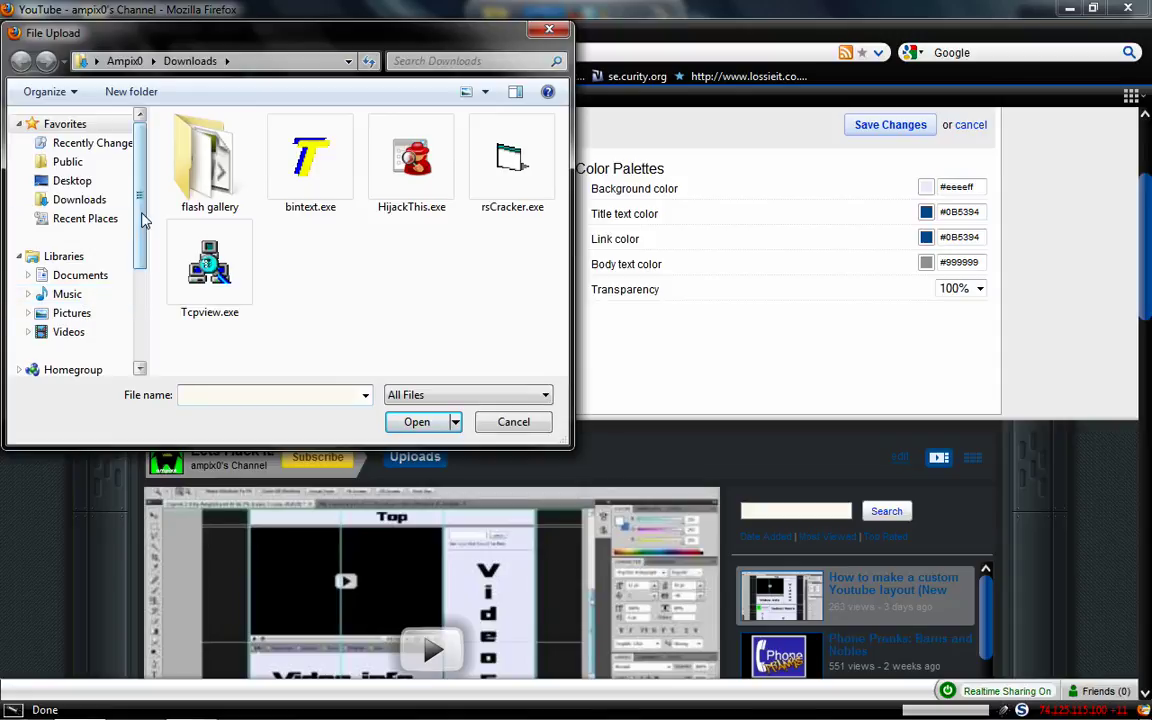
click(75, 181)
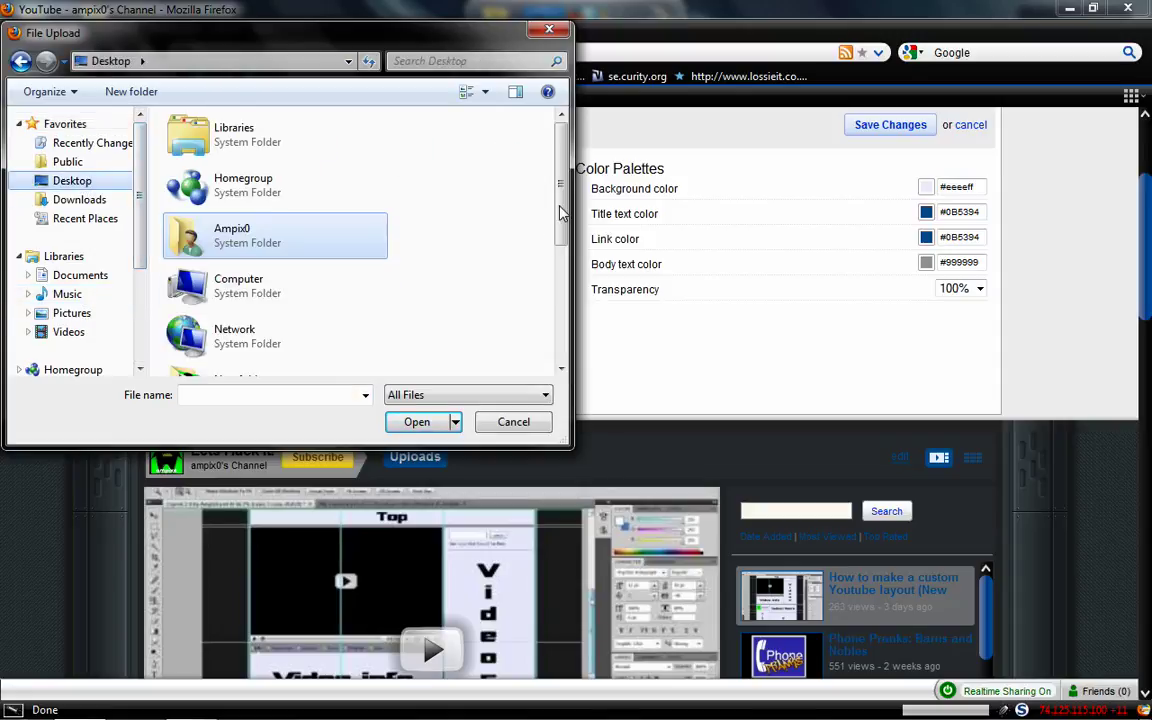
drag(560, 213, 555, 328)
scroll(500, 295, up, 2)
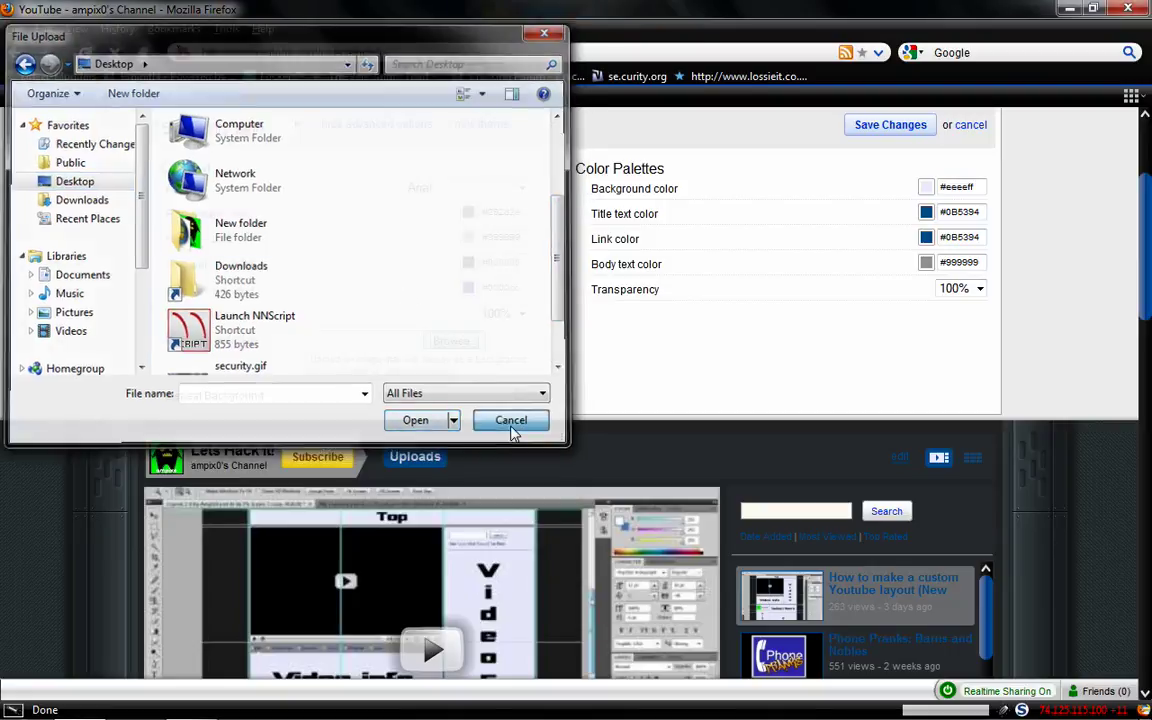
click(510, 426)
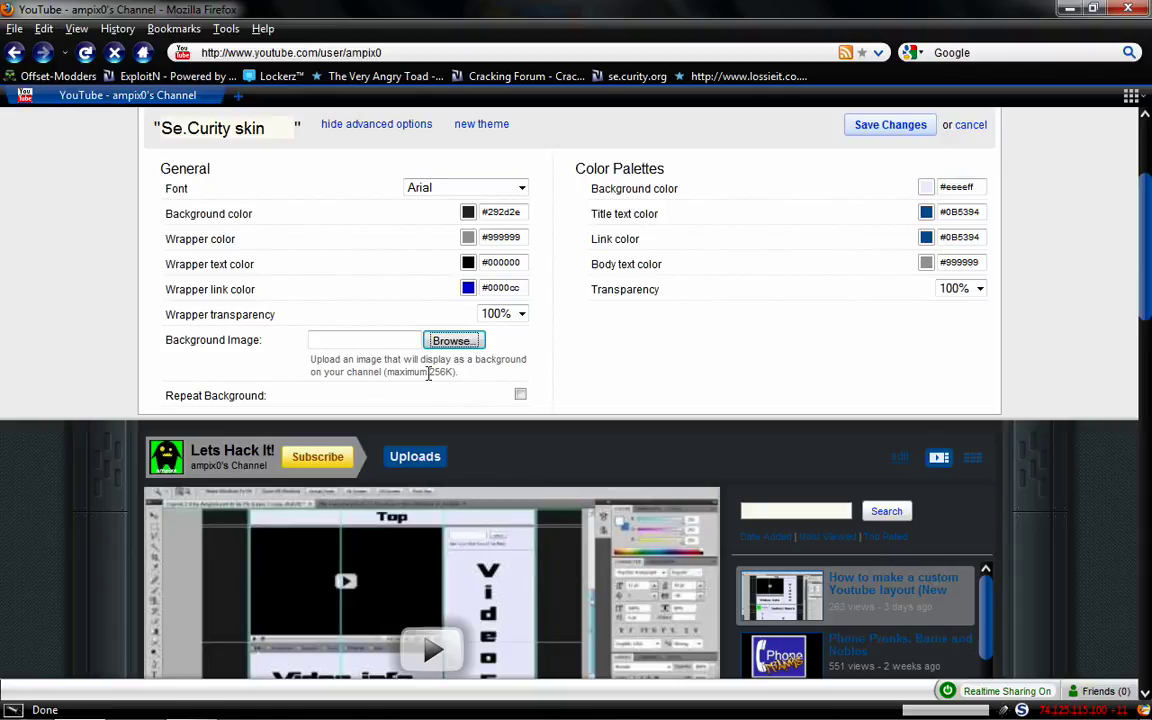
Clear the stray text selection and click Save Changes for the Se.Curity skin theme.
drag(394, 372, 437, 374)
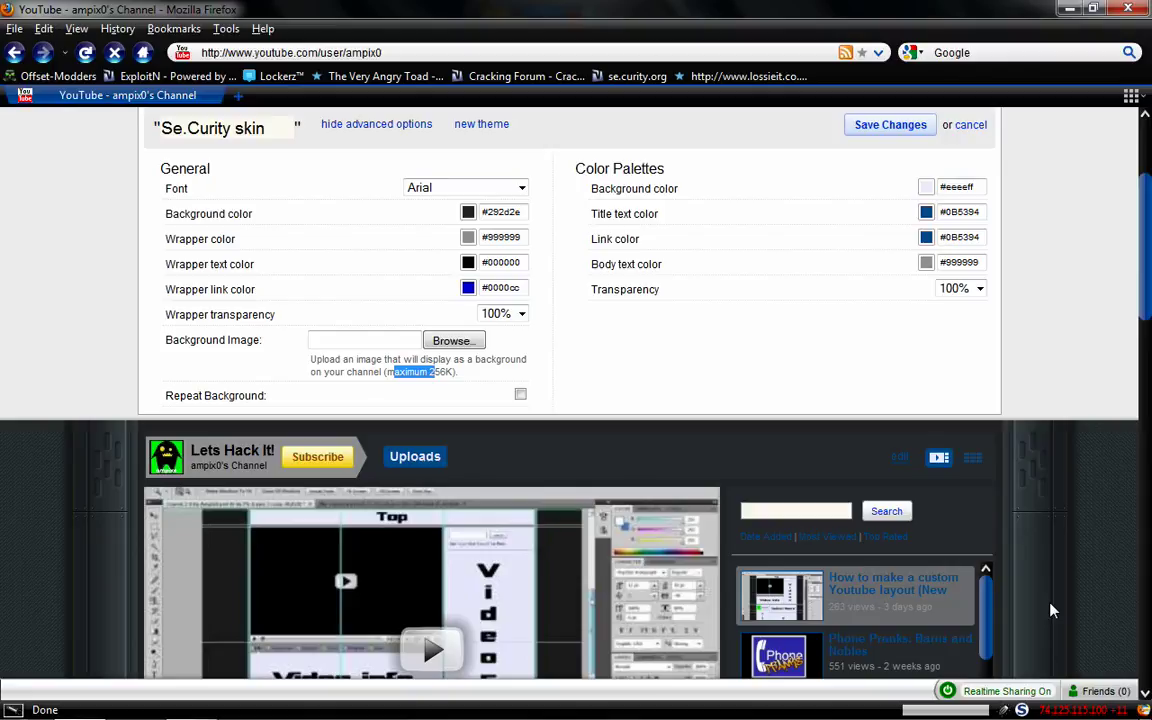
click(747, 366)
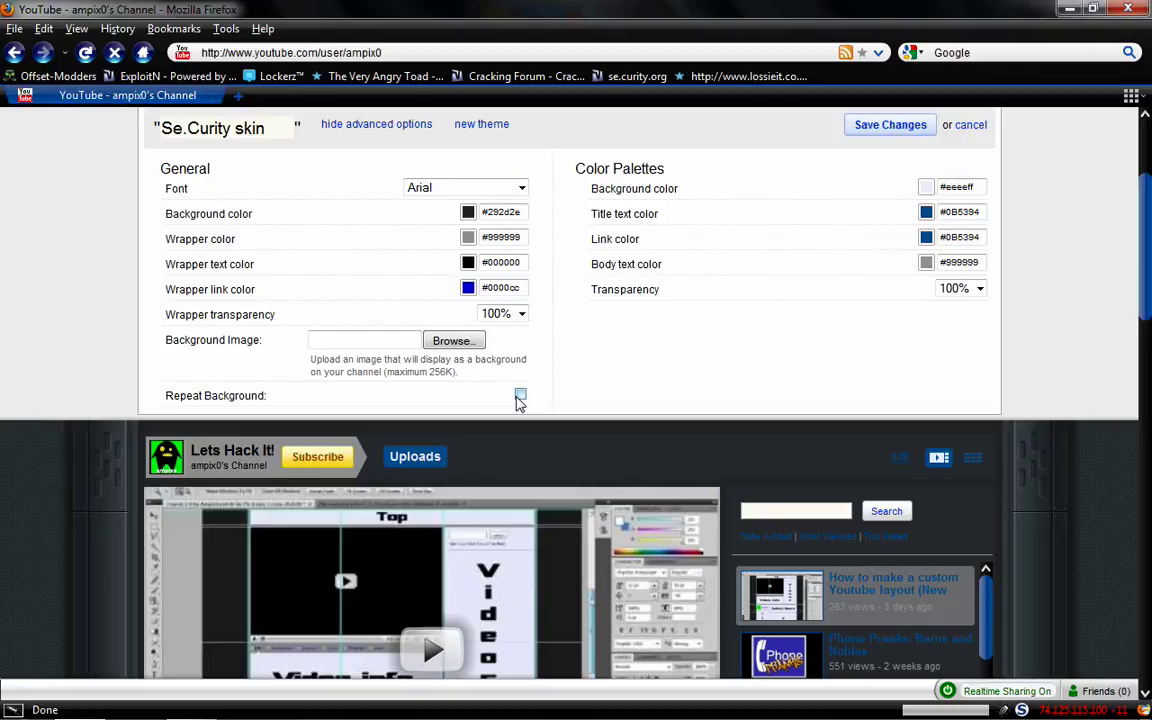
scroll(848, 303, up, 3)
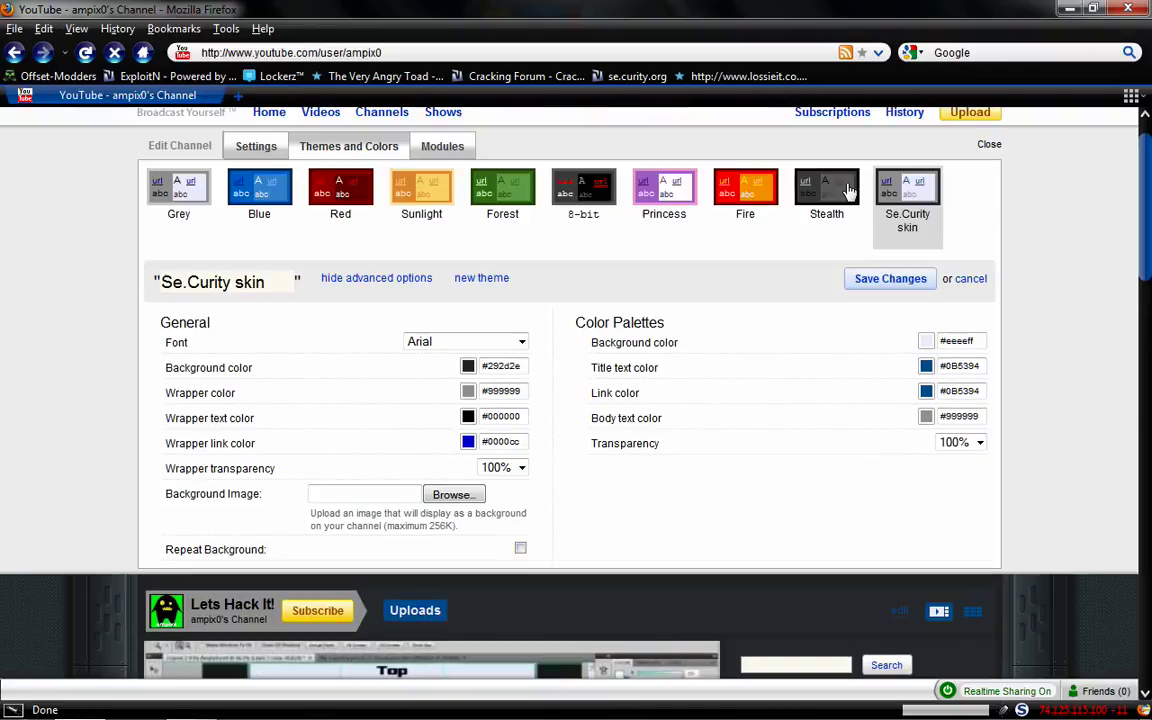
click(905, 281)
scroll(905, 281, down, 2)
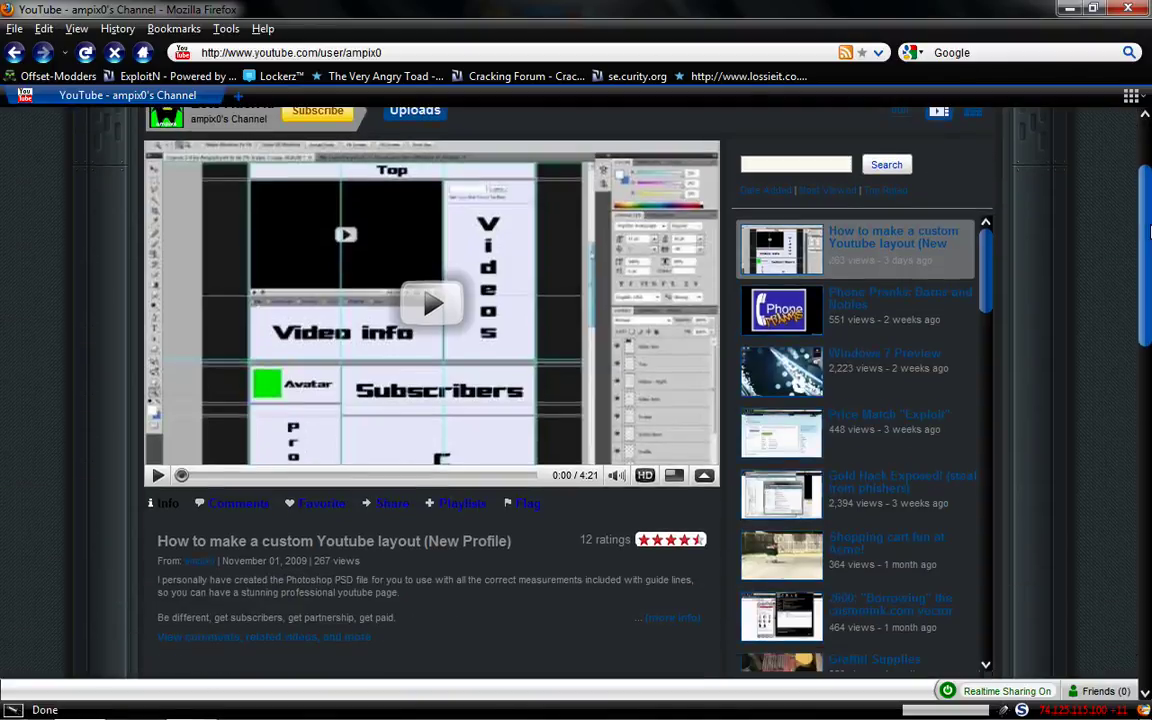